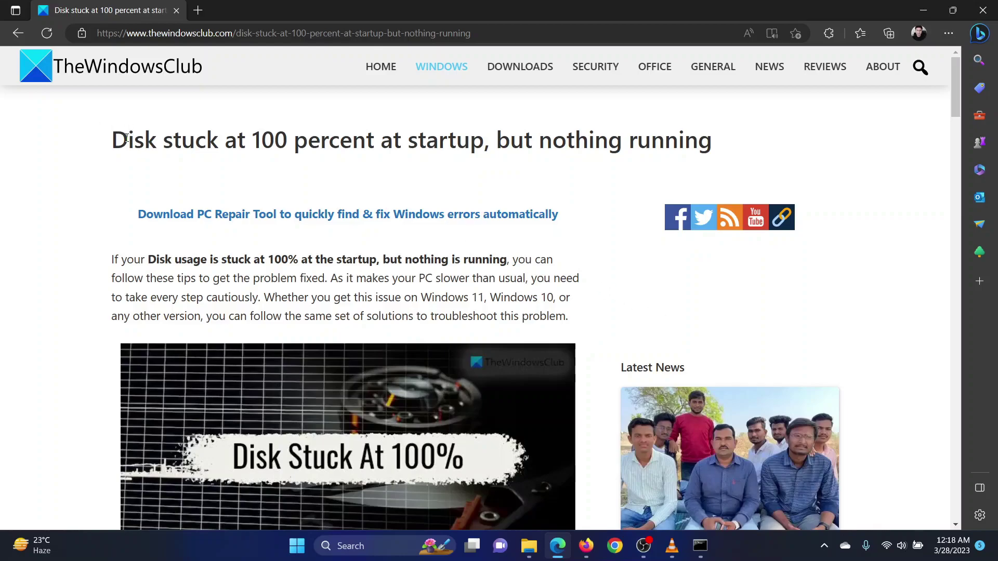
Mark part of the article title on the disk-stuck-at-100% page.
drag(130, 139, 468, 140)
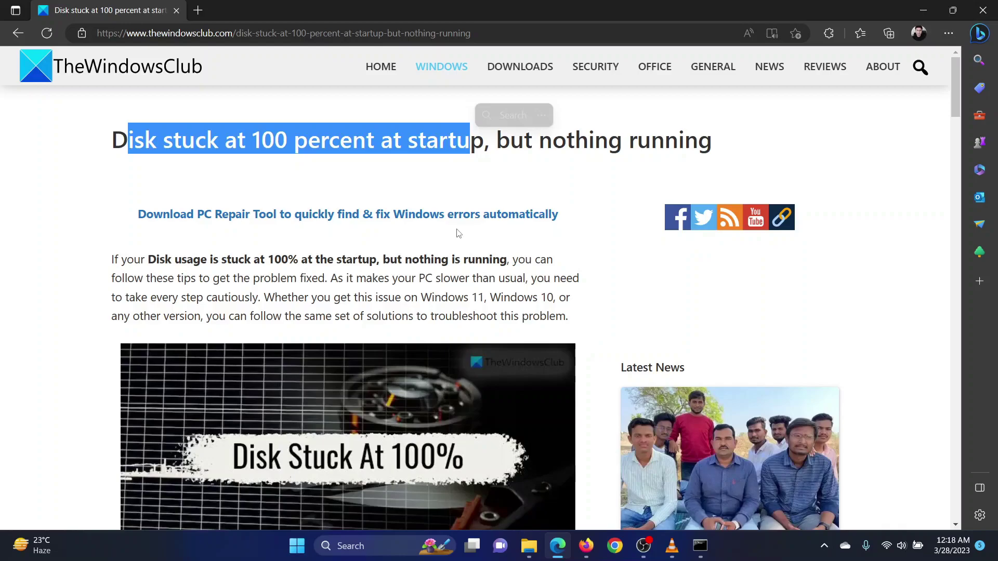
scroll(457, 232, down, 3)
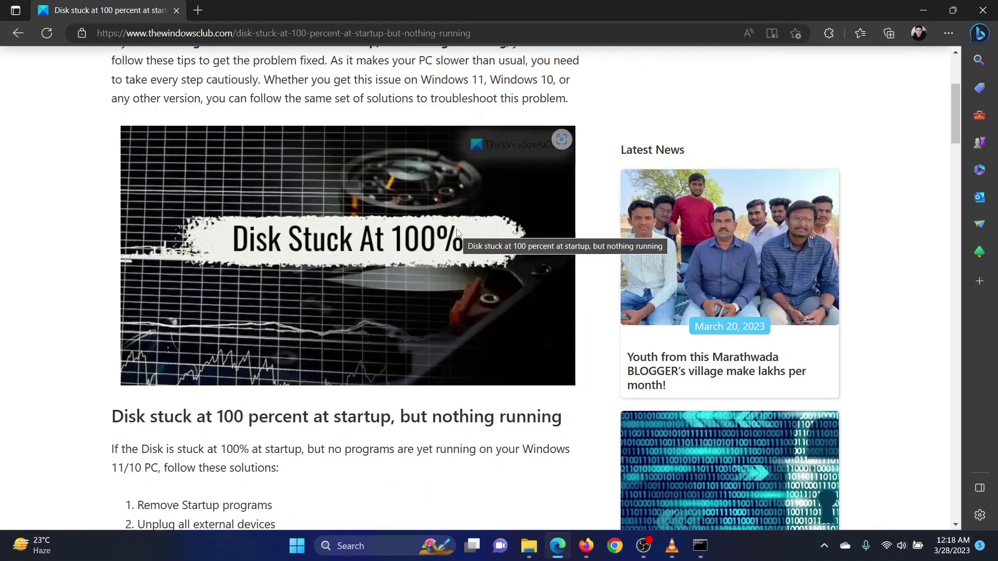
scroll(457, 233, down, 2)
drag(143, 360, 259, 355)
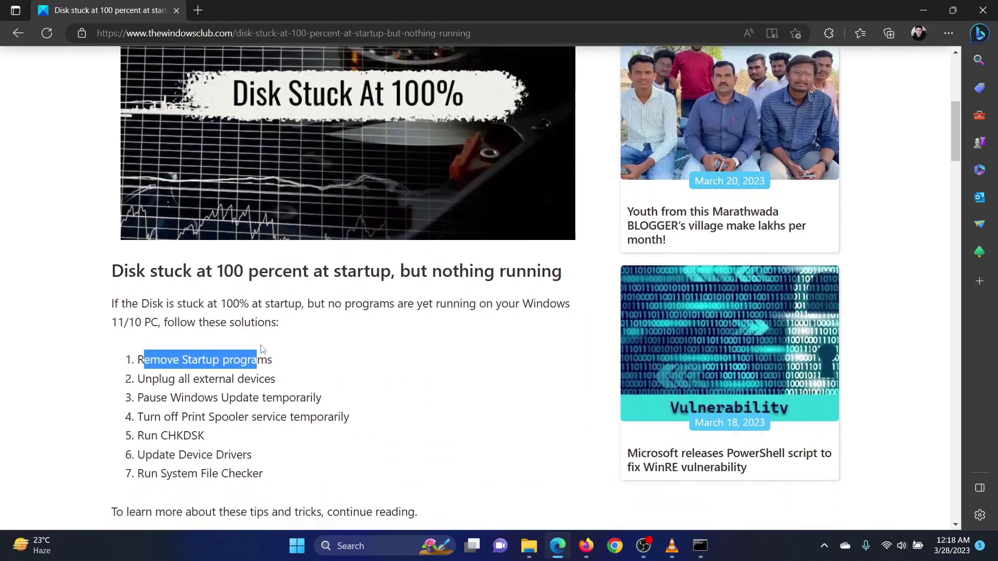
click(364, 547)
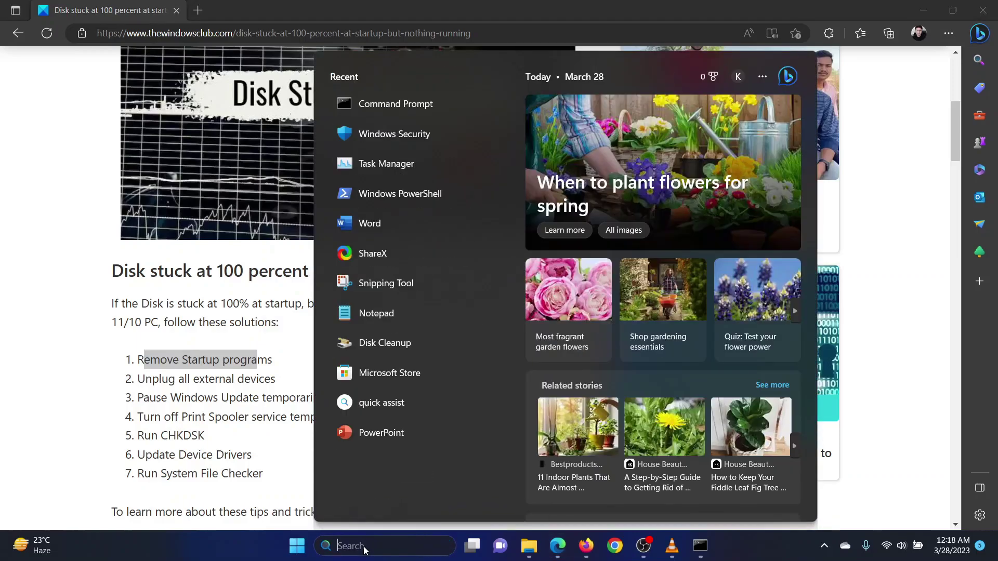
text(tas)
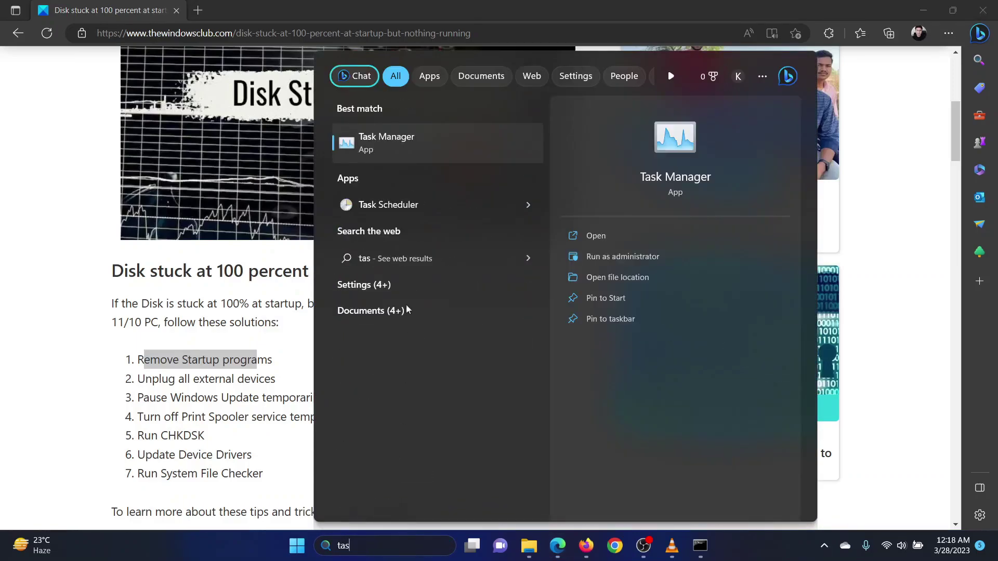
click(418, 139)
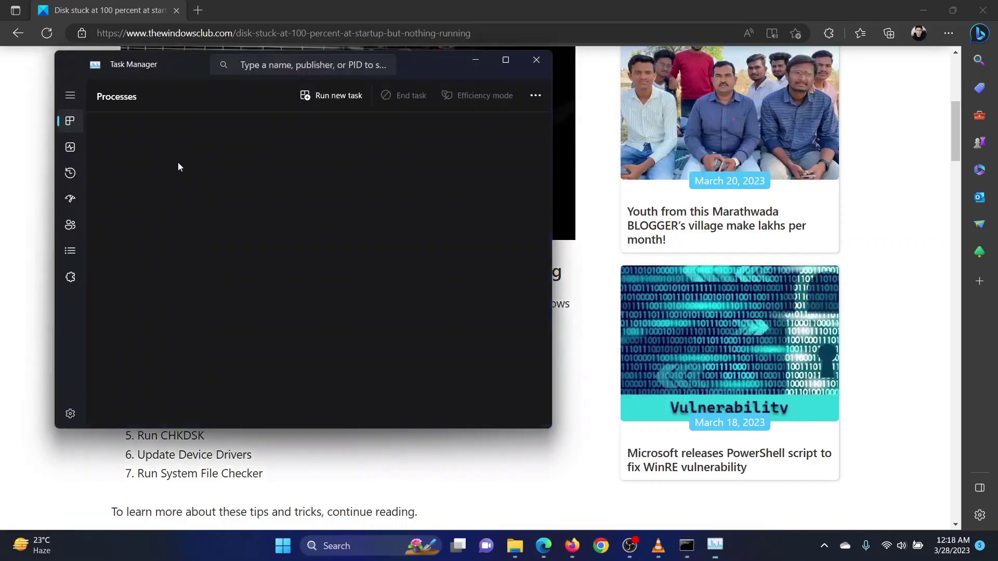
click(70, 198)
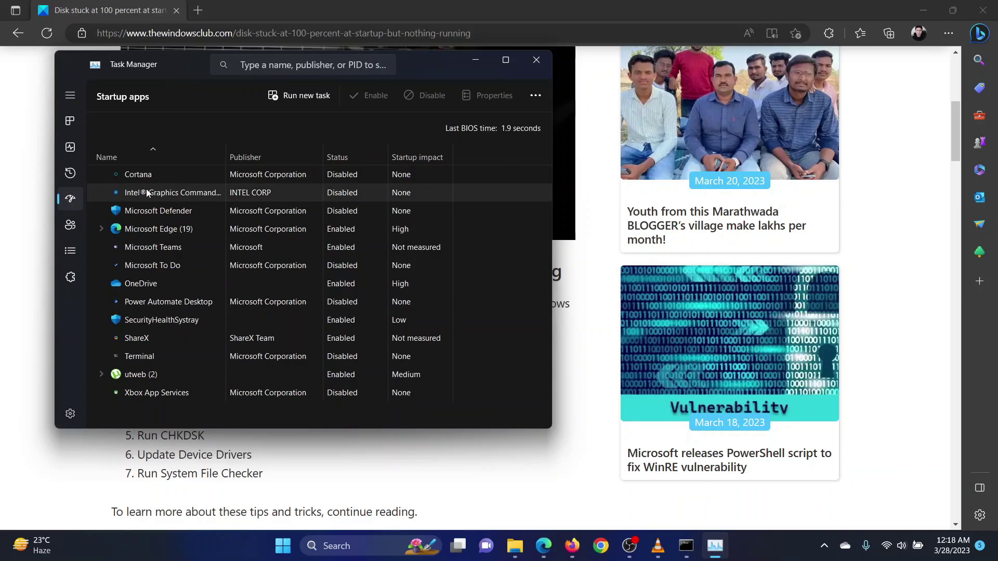
right_click(169, 321)
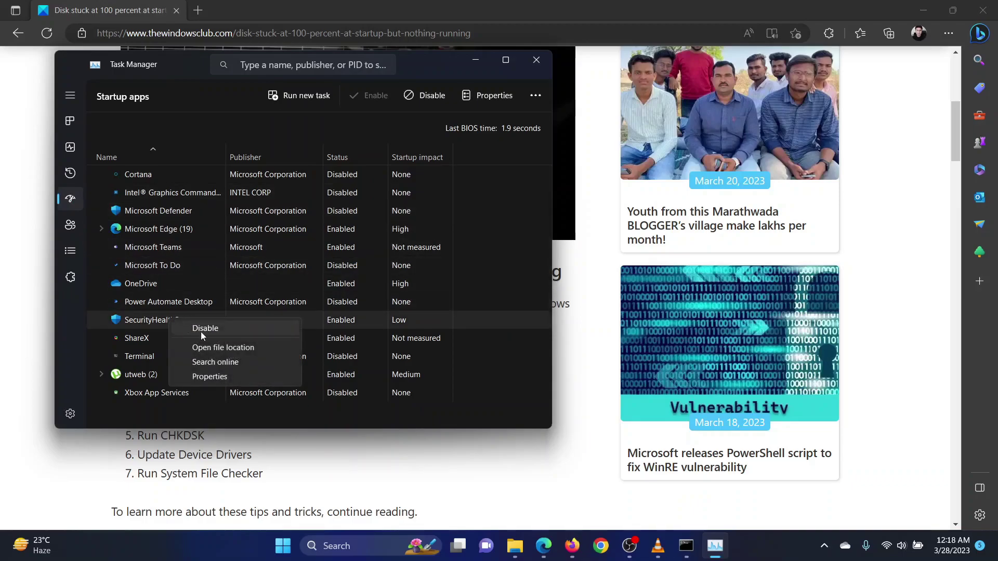
key(Escape)
right_click(177, 248)
click(470, 51)
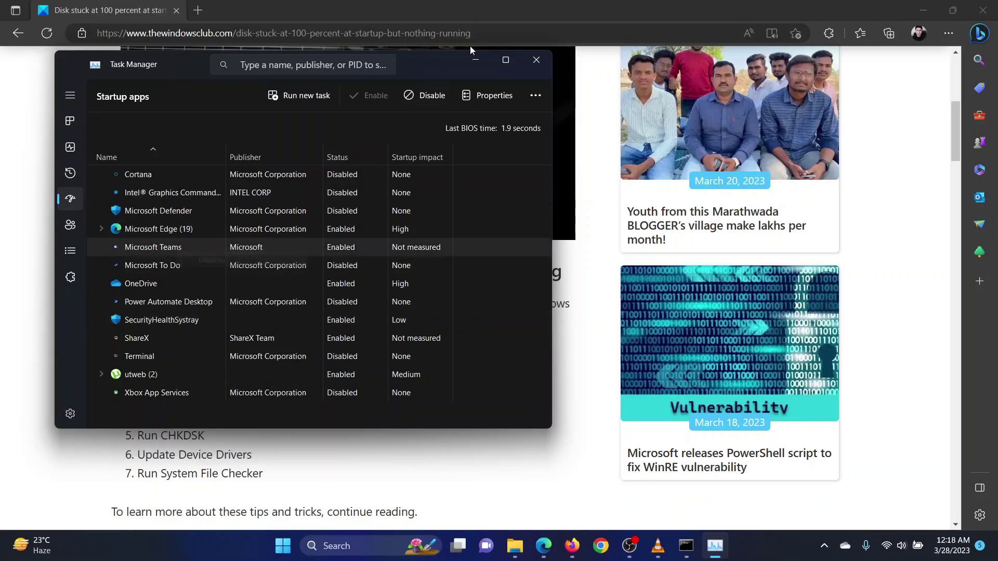
click(537, 60)
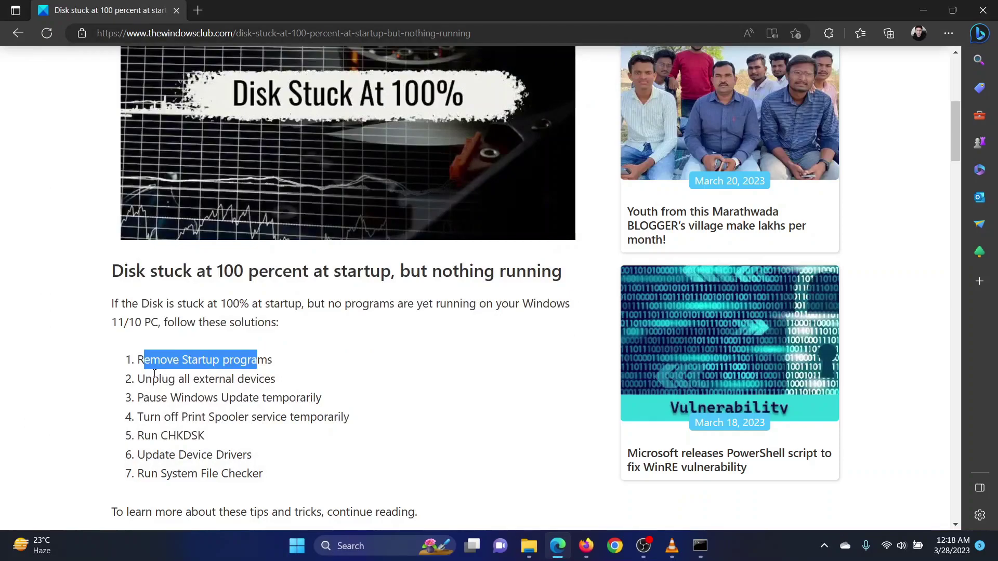
Mark the 'unplug external devices' step, then clear the selection.
drag(154, 379, 258, 381)
click(241, 404)
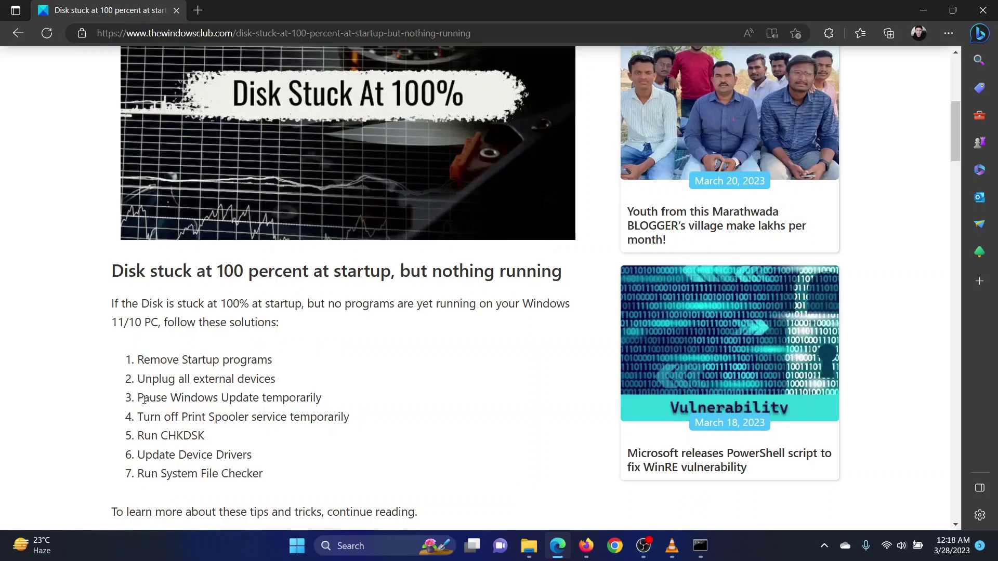
scroll(142, 398, down, 1)
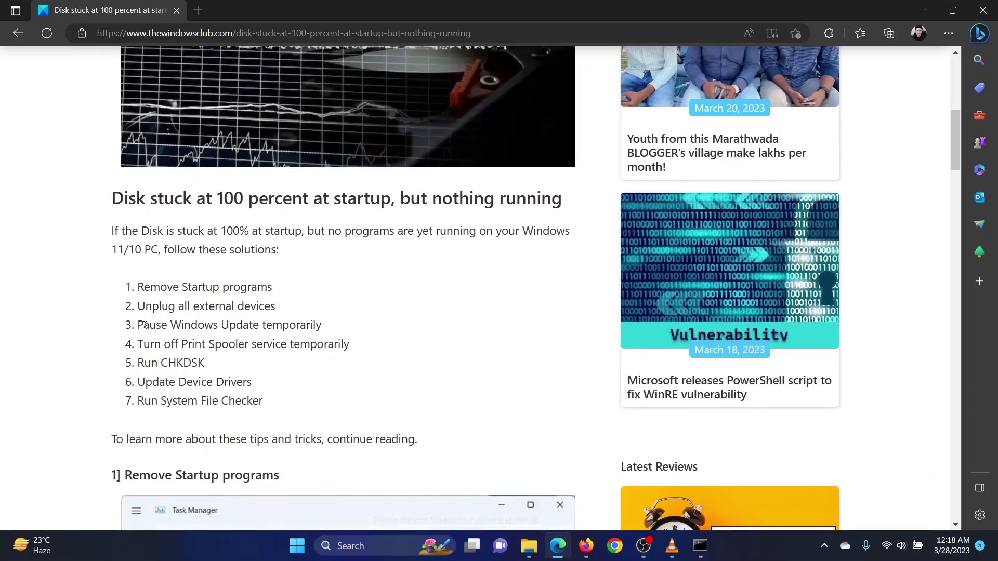
drag(143, 324, 310, 324)
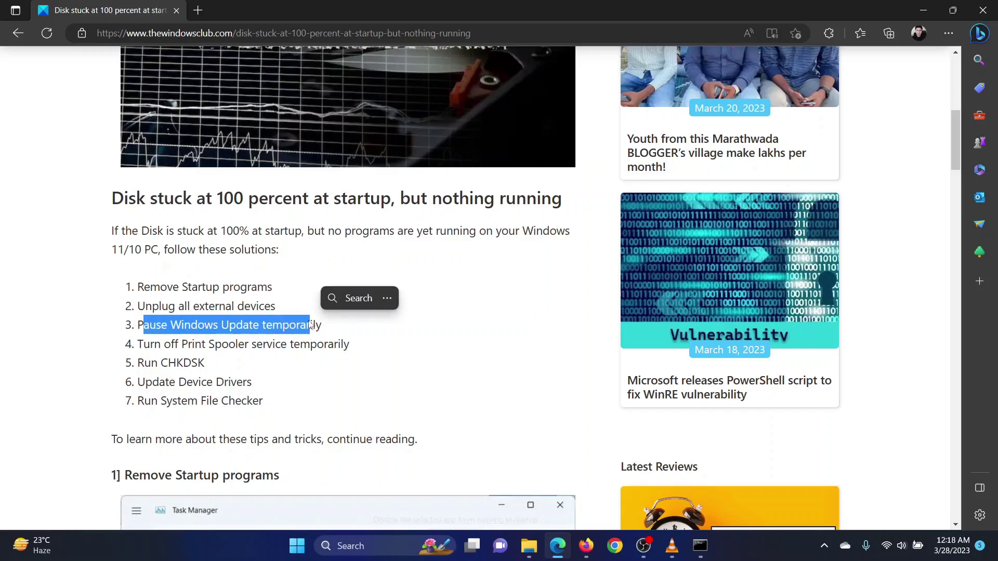
Pause Windows updates for one week in Settings, until 4/4/2023.
right_click(296, 548)
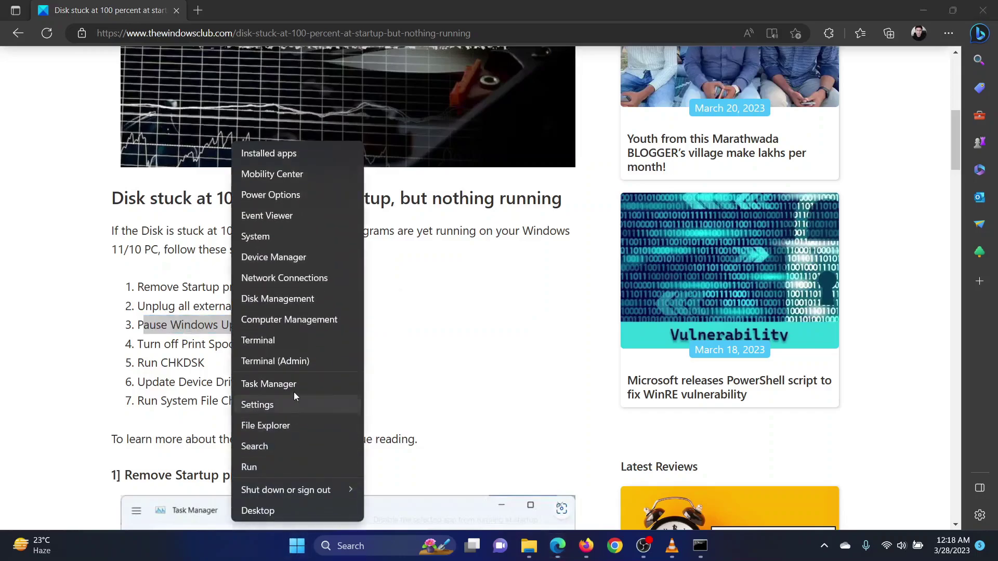
click(294, 406)
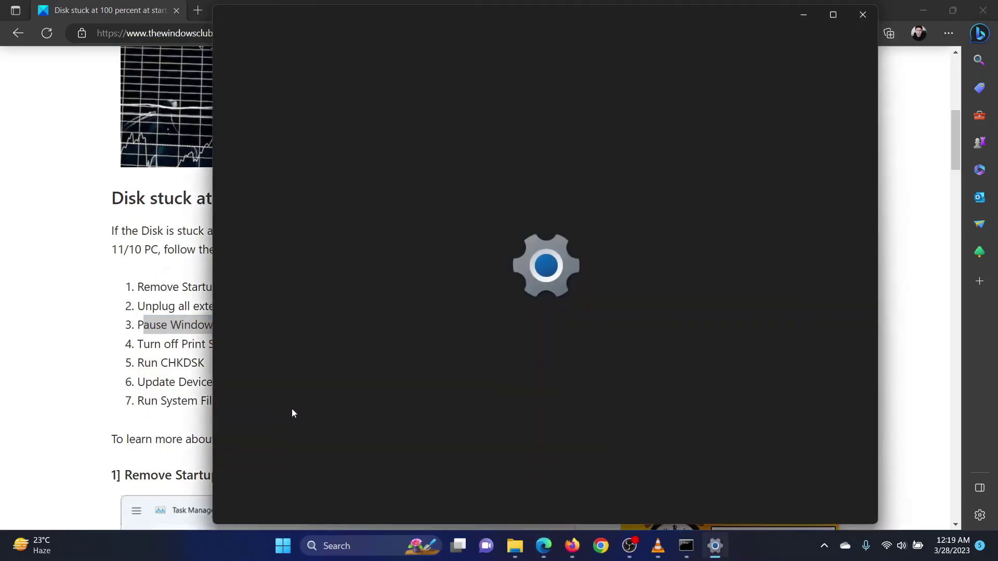
click(292, 406)
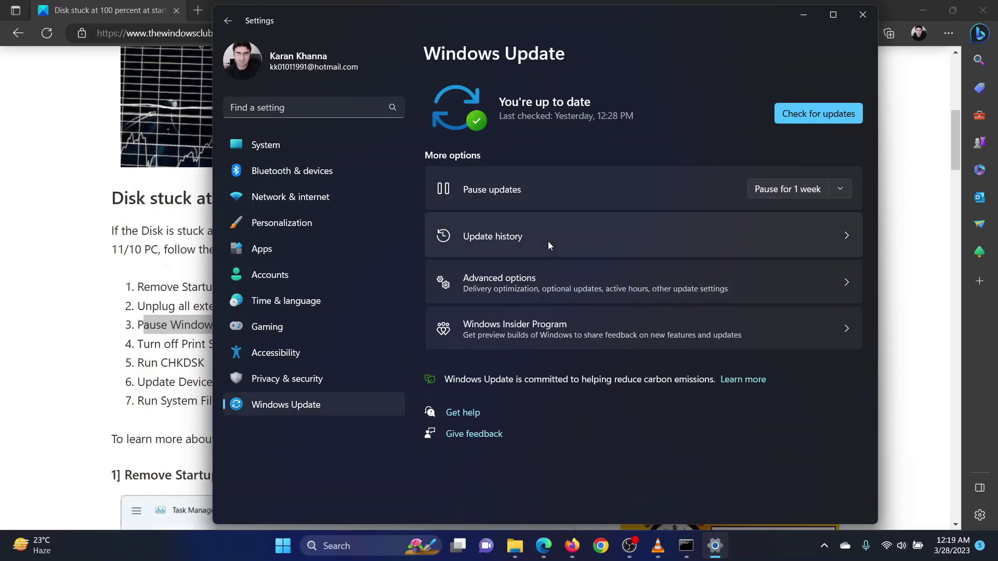
click(784, 190)
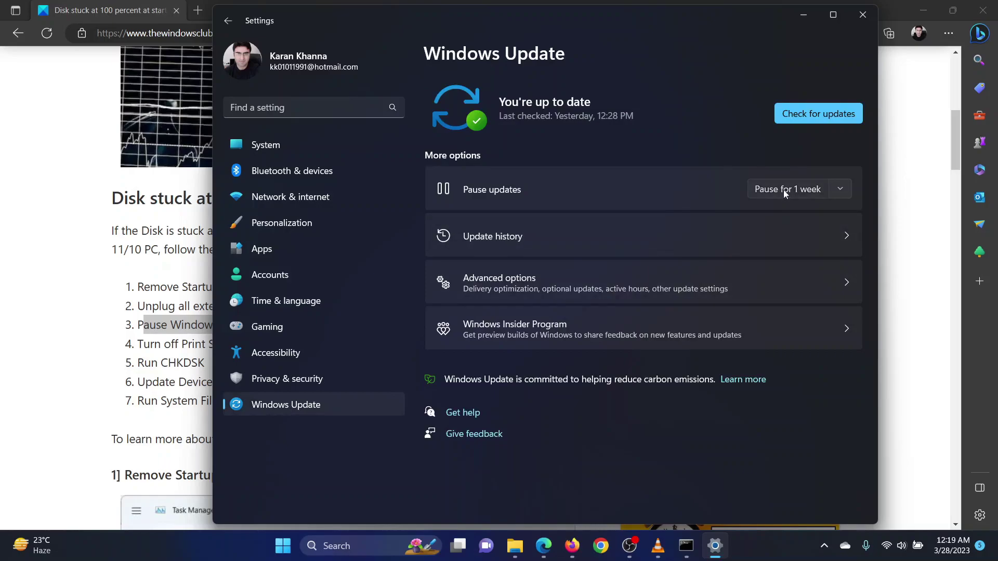
Back in the Edge article, mark the Print Spooler step.
click(157, 361)
drag(141, 344, 339, 346)
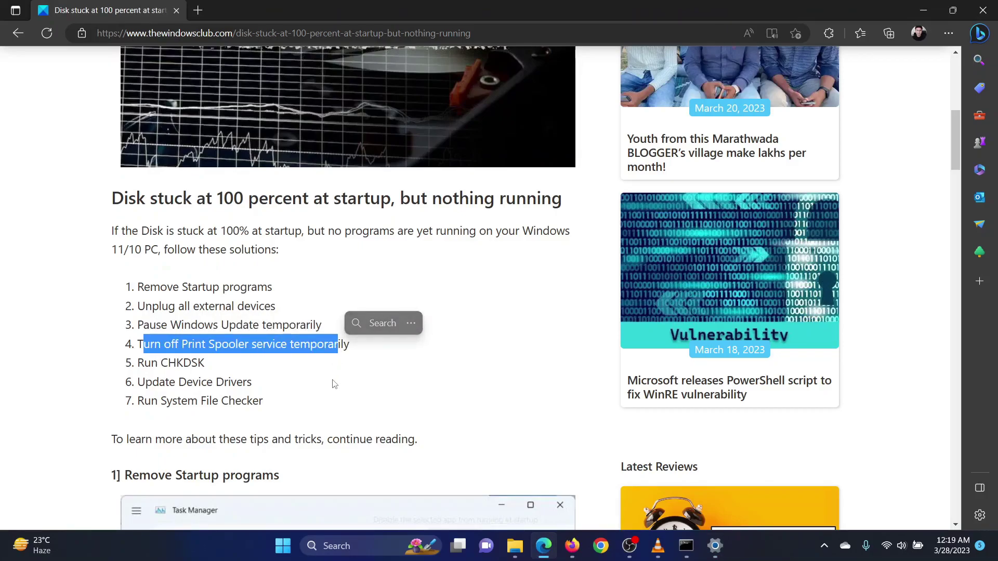
Launch services.msc from Run and stop the Print Spooler service.
key(super+r)
text(s)
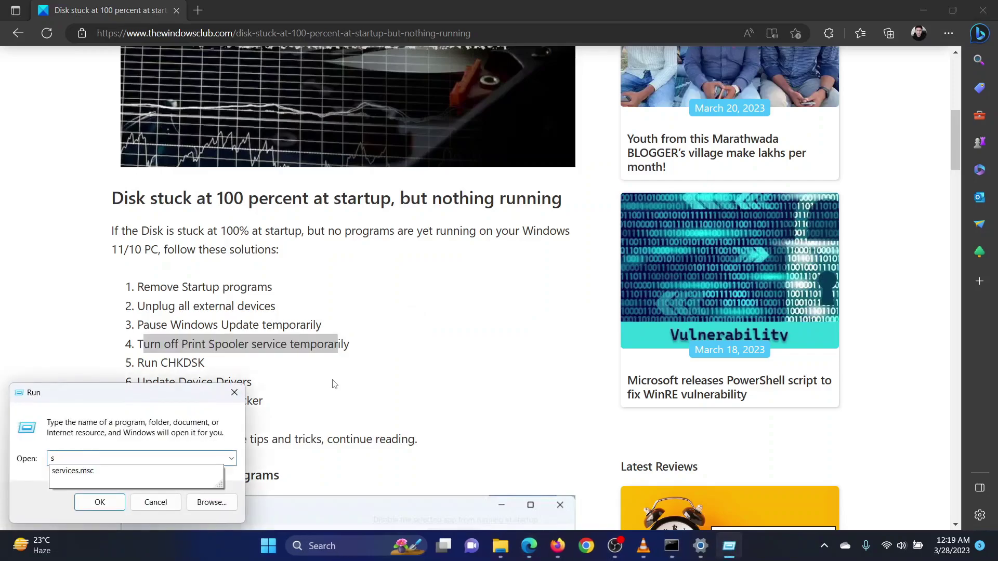
text(ervices.msc)
key(Return)
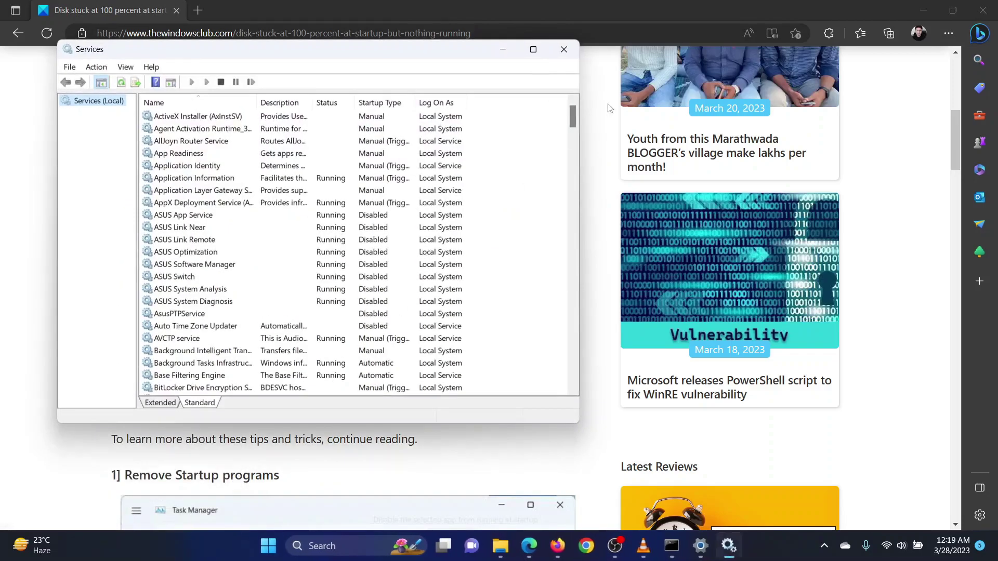
drag(573, 118, 590, 274)
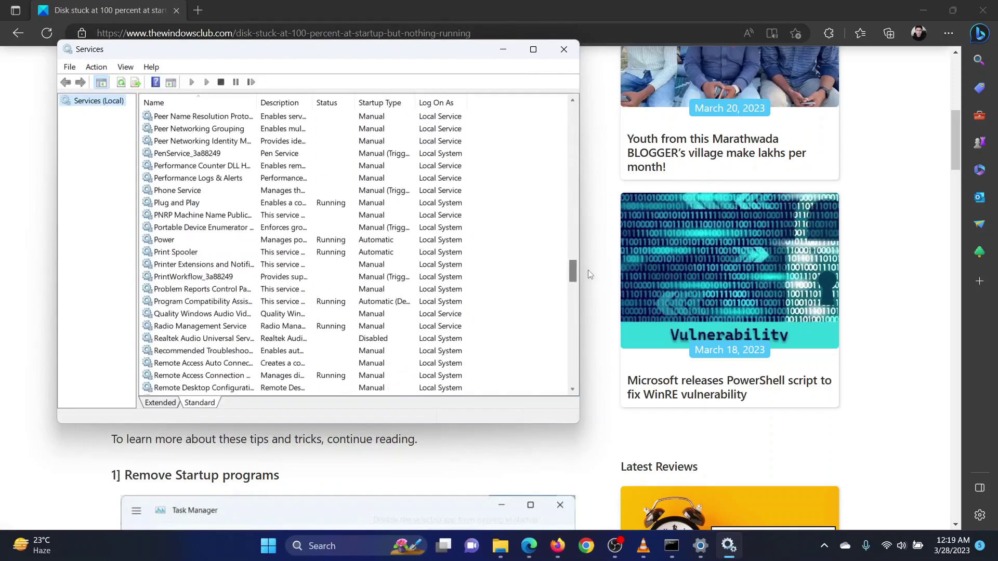
right_click(195, 255)
click(221, 273)
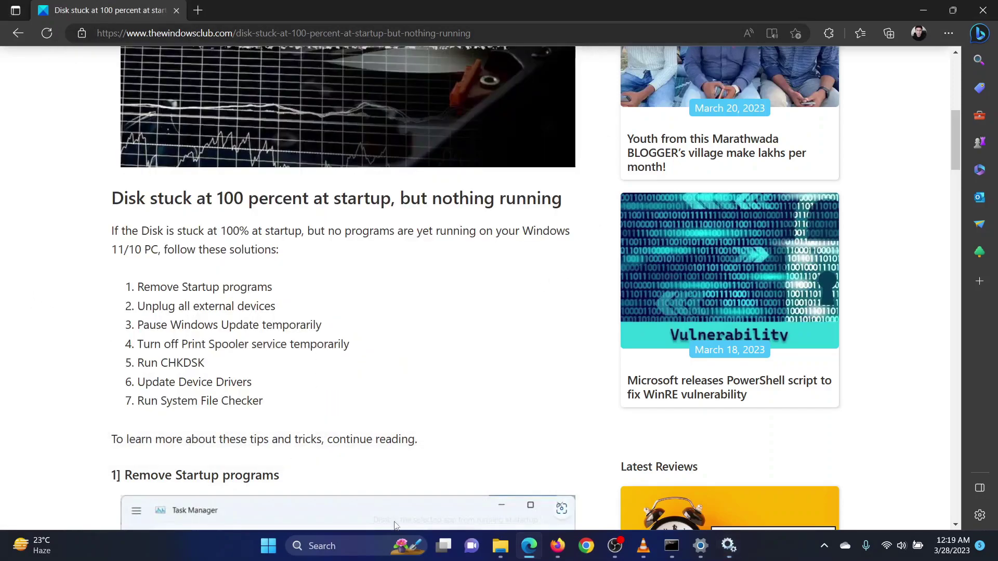
Run chkdsk /f /r in the administrator Command Prompt, then return to the article.
click(371, 549)
text(c)
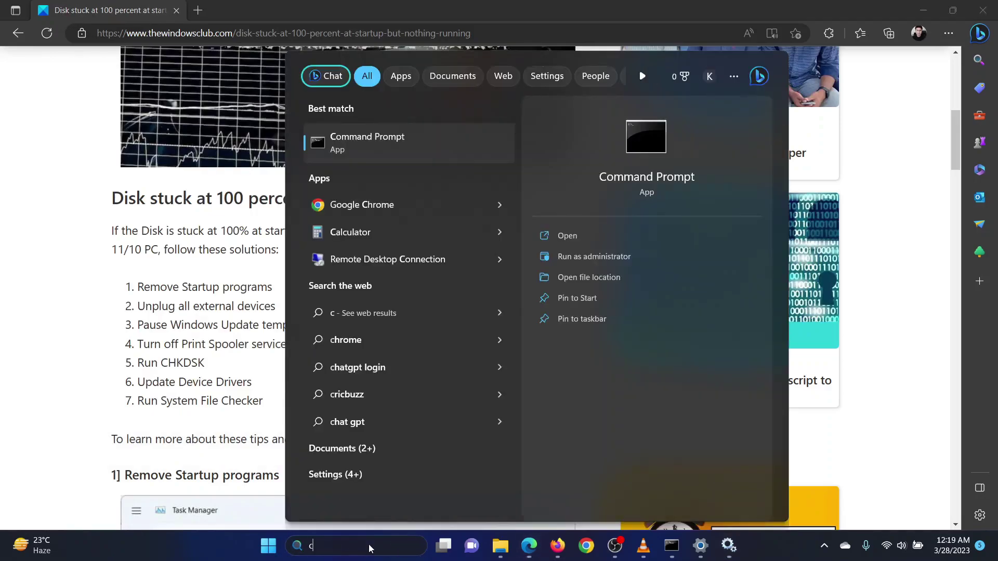
text(o)
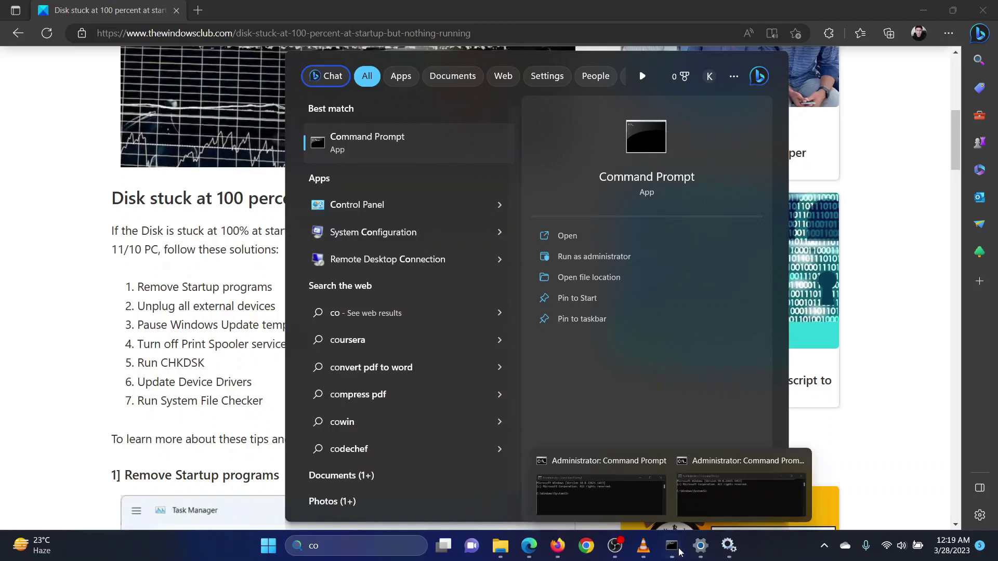
click(625, 500)
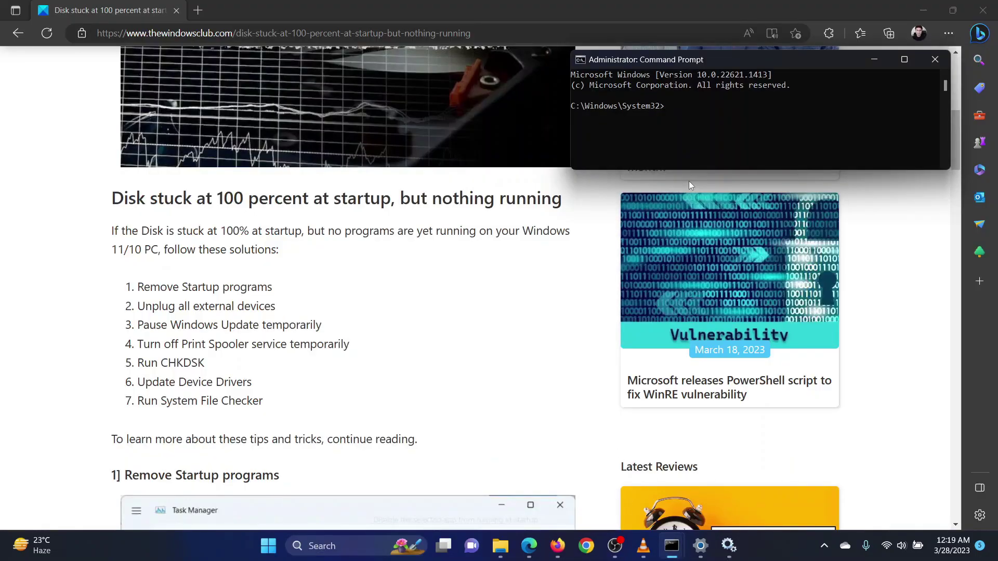
text(c)
text(hkdsk /f /r)
key(Return)
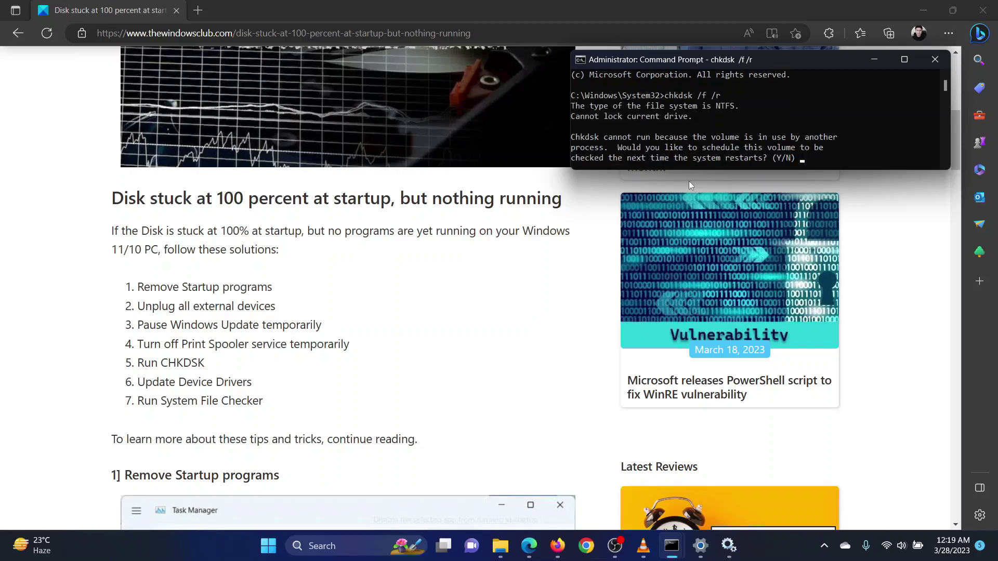
click(181, 375)
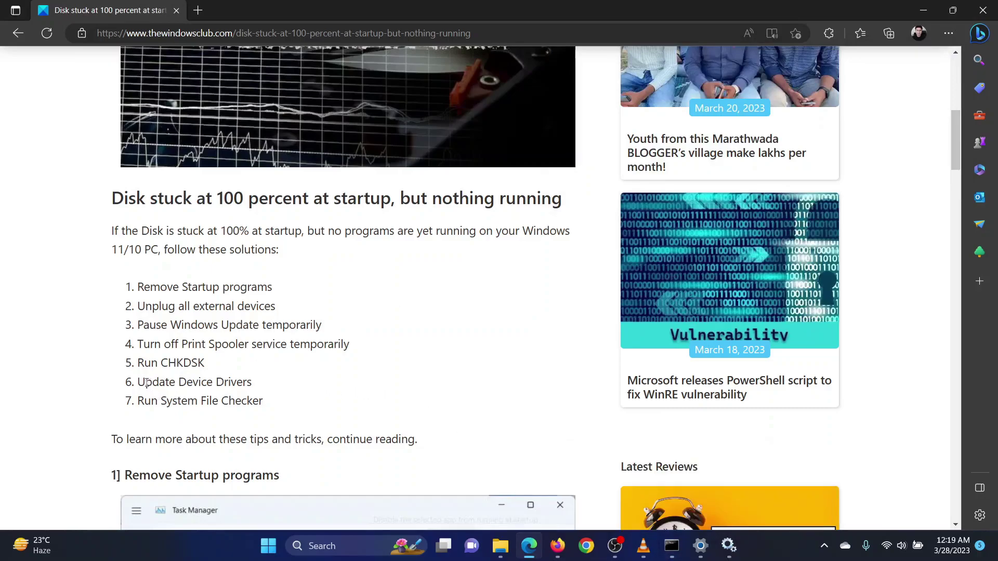
drag(145, 382, 247, 383)
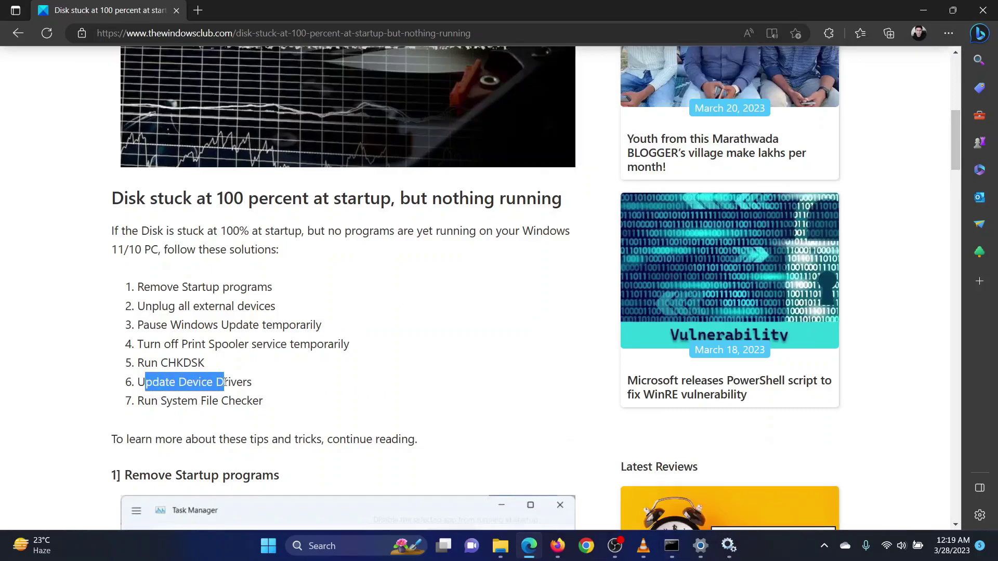
click(449, 396)
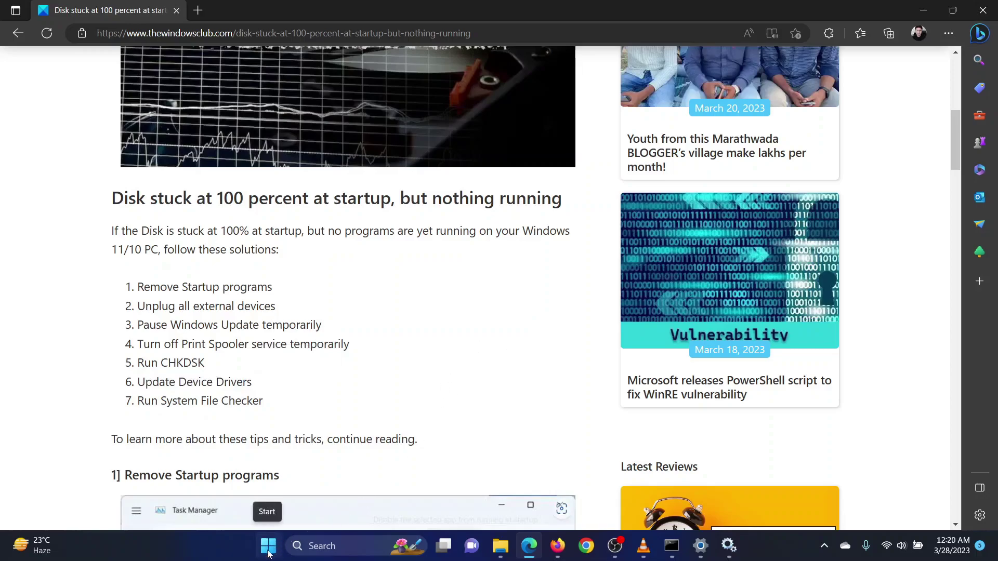
right_click(268, 549)
Resume Windows updates, check the Optional updates page, then return to the article.
click(269, 408)
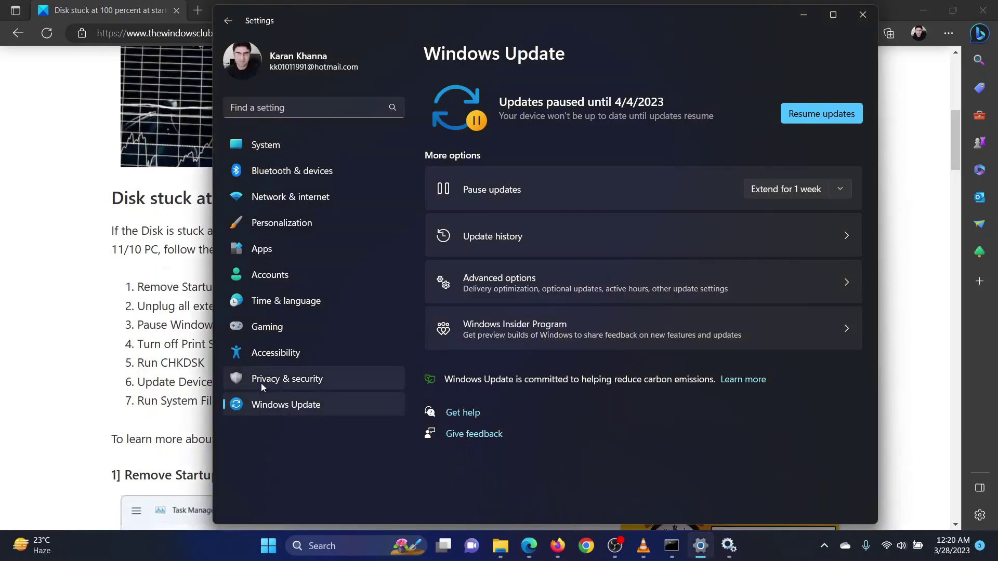
click(809, 121)
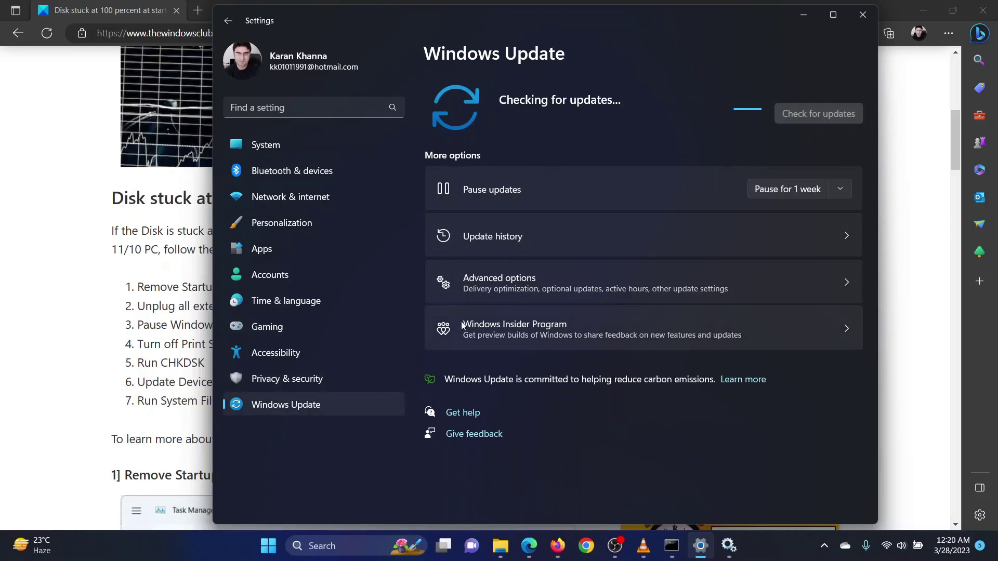
click(538, 278)
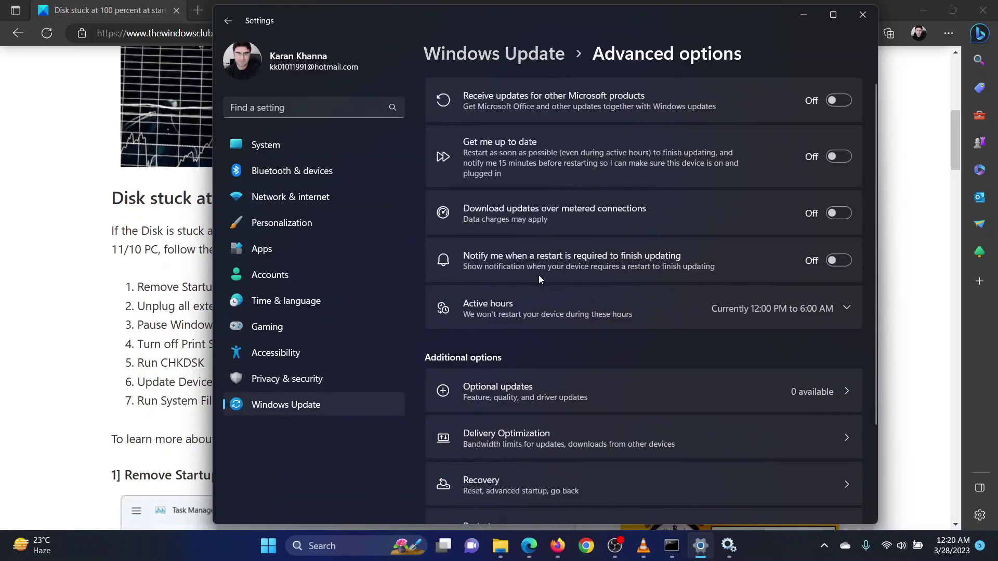
click(570, 397)
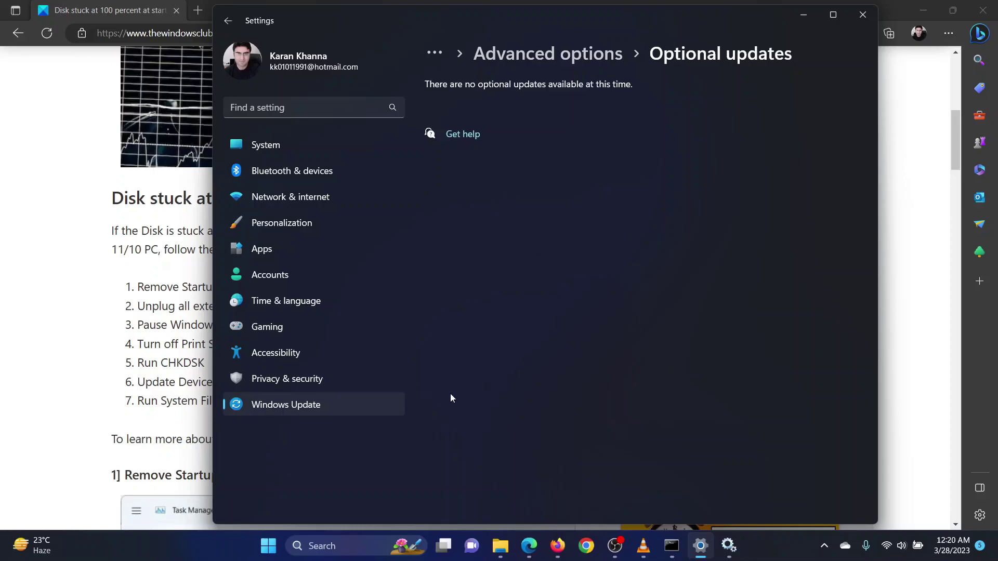
click(277, 410)
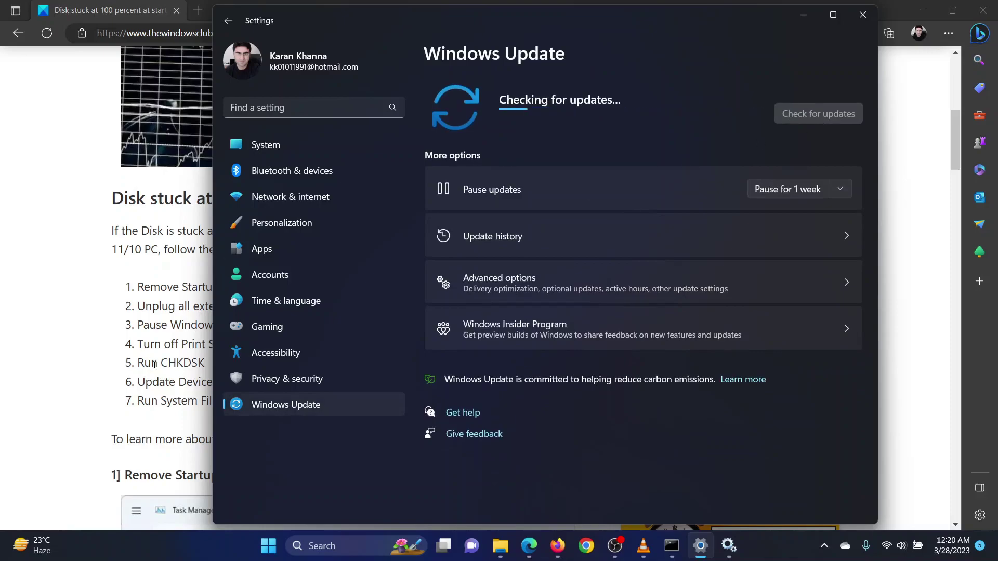
click(153, 379)
Mark the article's 'Run System File Checker' step, then clear the selection.
drag(141, 400, 266, 405)
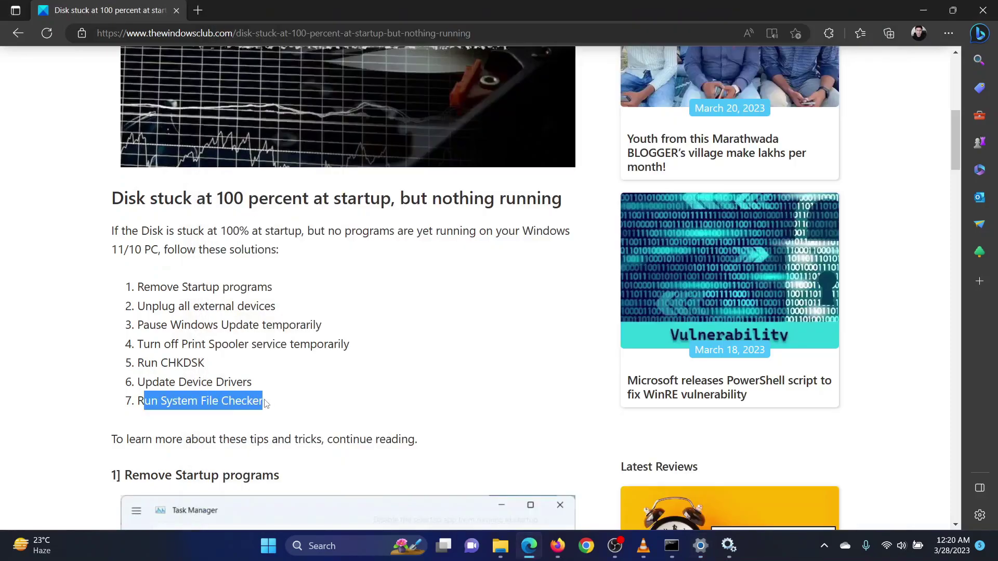
click(374, 476)
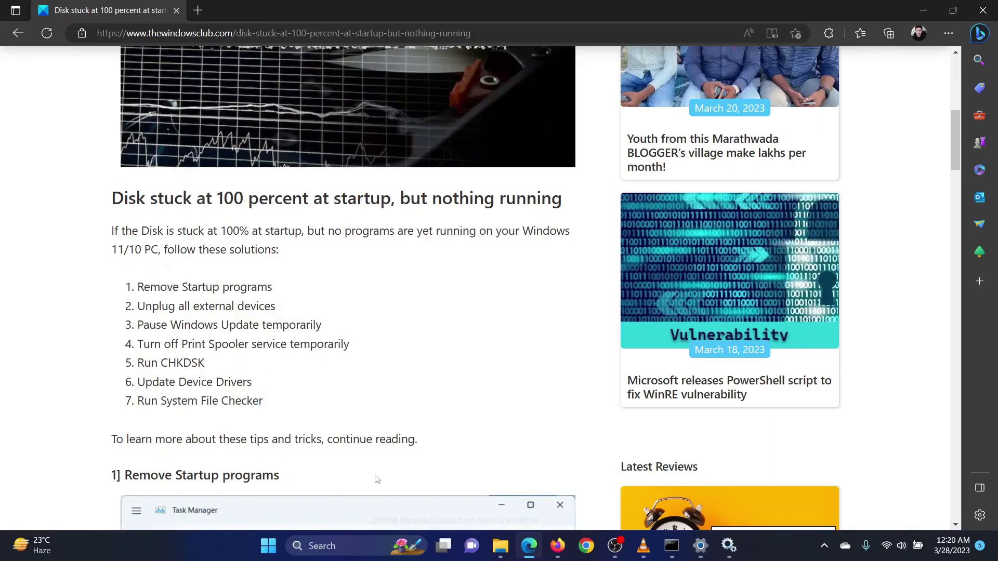
Run sfc /scannow in the second administrator Command Prompt.
click(368, 546)
text(comm)
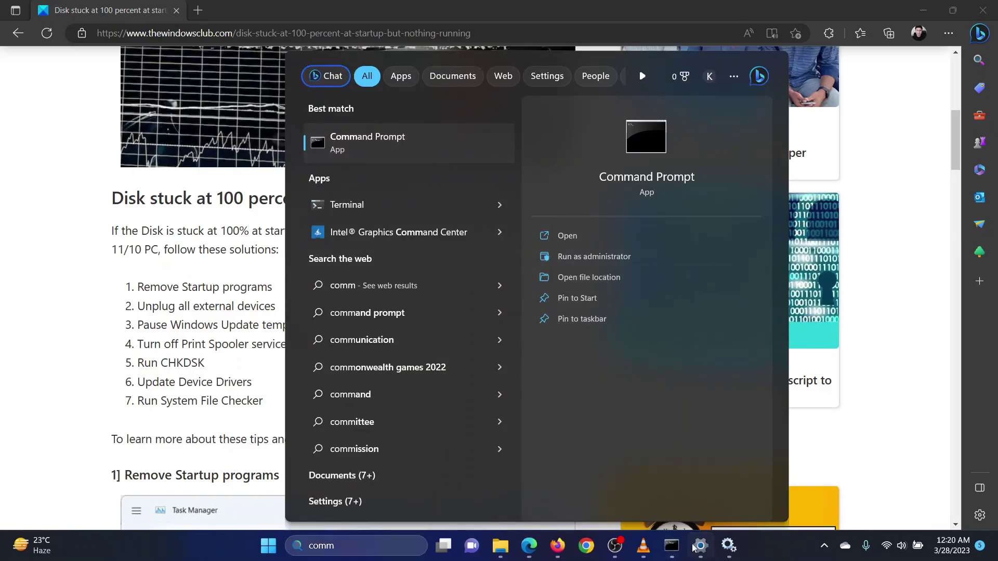
mouse_move(671, 545)
click(723, 500)
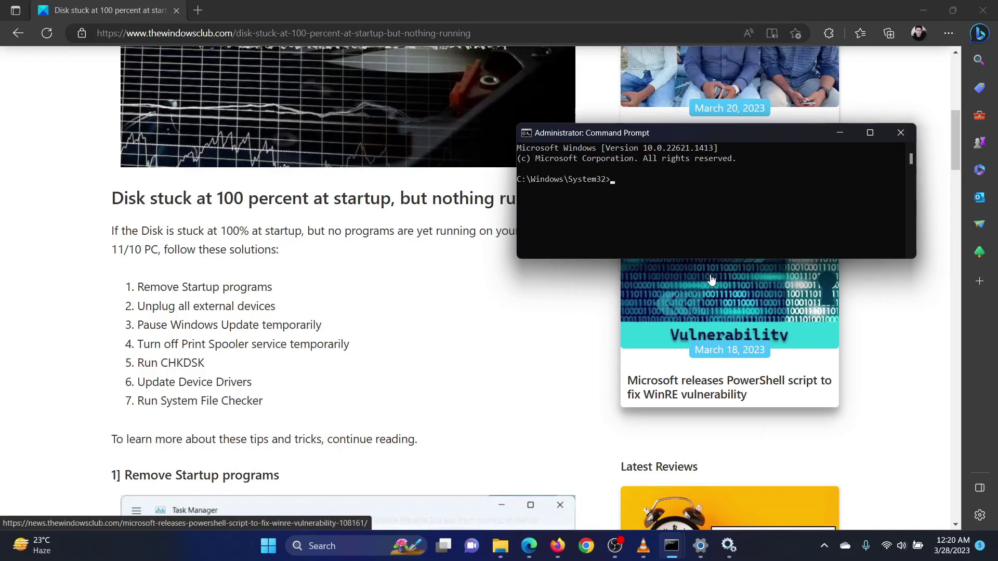
text(sfc /)
text(scannow)
key(Return)
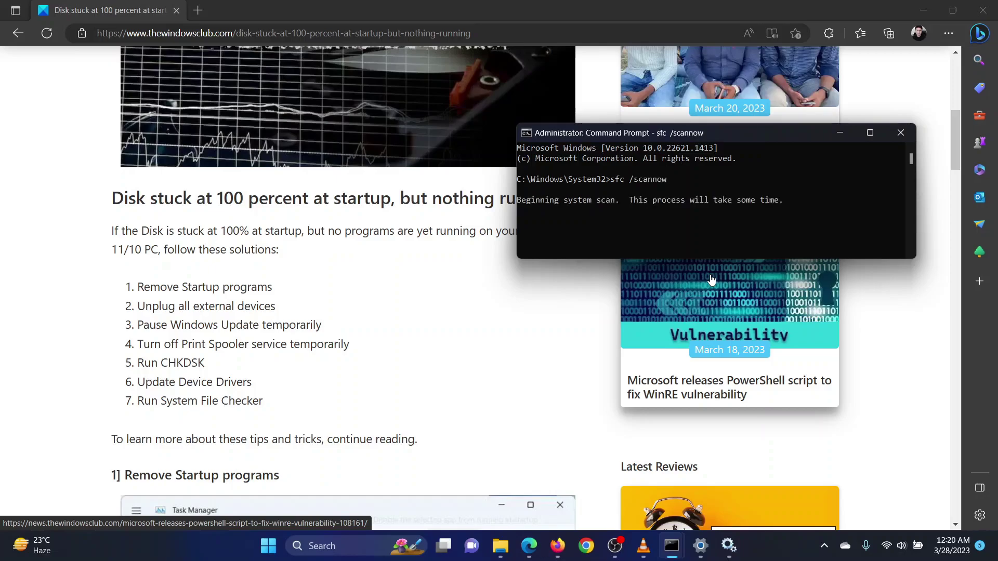
Return to the top of the article and briefly mark its title.
click(587, 300)
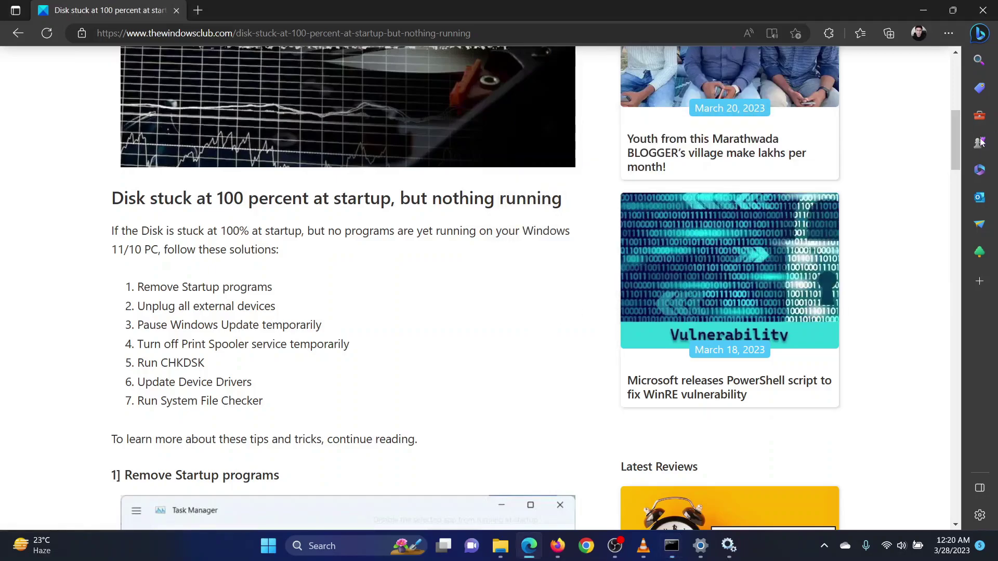
drag(955, 144, 966, 73)
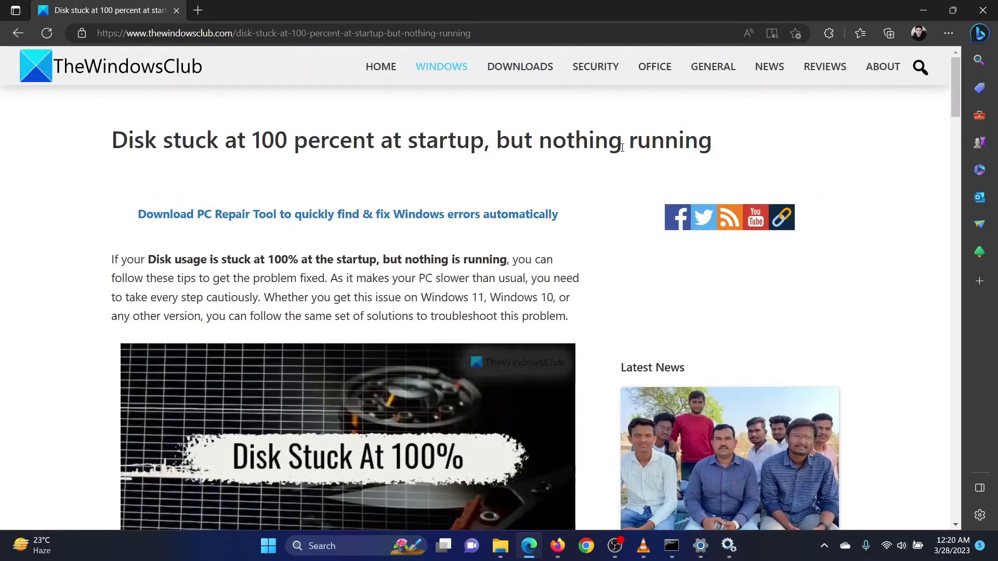
drag(137, 133, 658, 124)
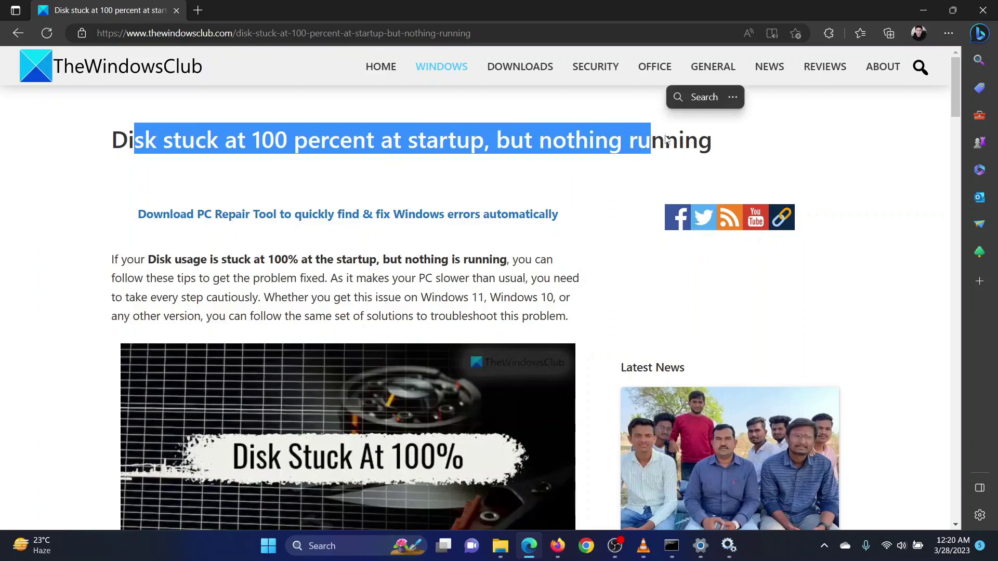
click(668, 168)
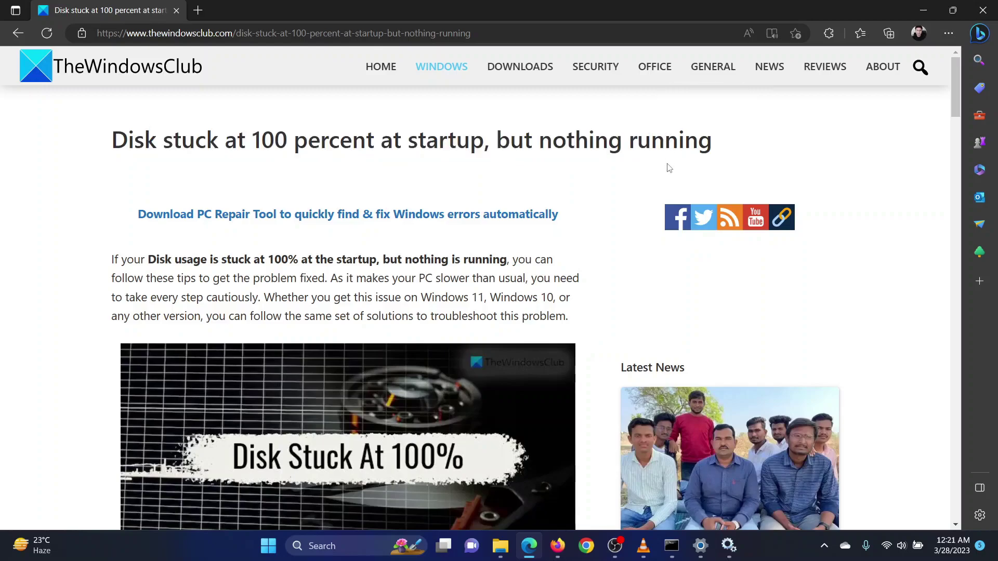